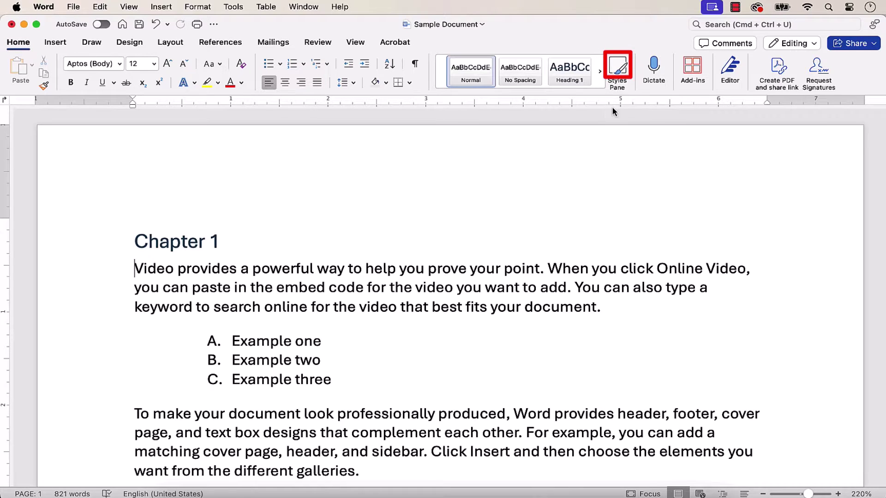
Step: Select all Normal-style paragraphs from the Styles Pane and apply 1. 2. 3. numbering
{"action": "left_click", "coordinate": [617, 76]}
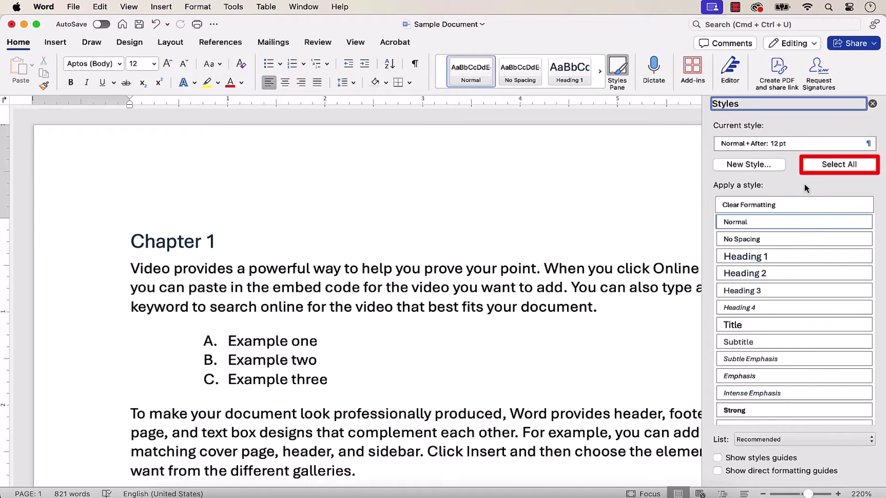
{"action": "left_click", "coordinate": [810, 166]}
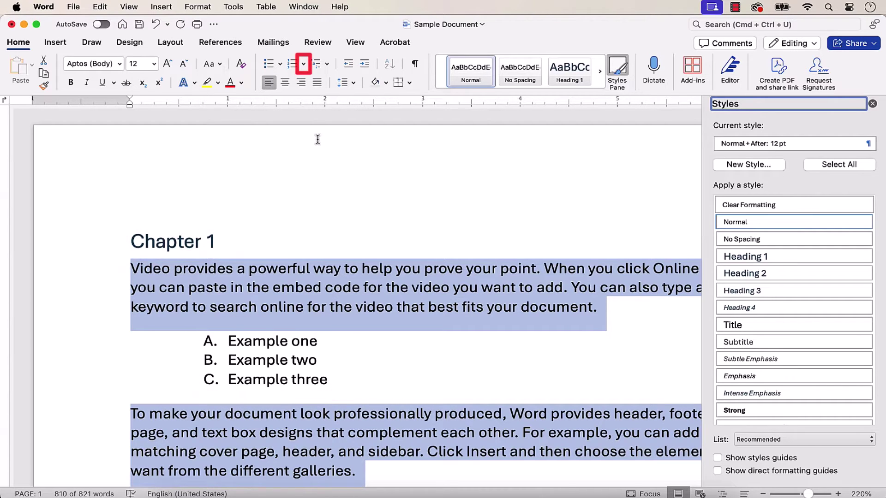
{"action": "left_click", "coordinate": [303, 65]}
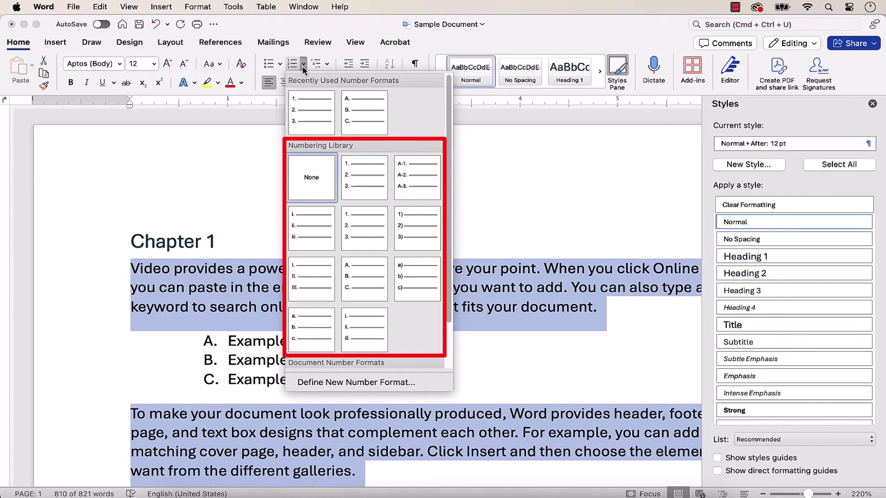
{"action": "left_click", "coordinate": [366, 177]}
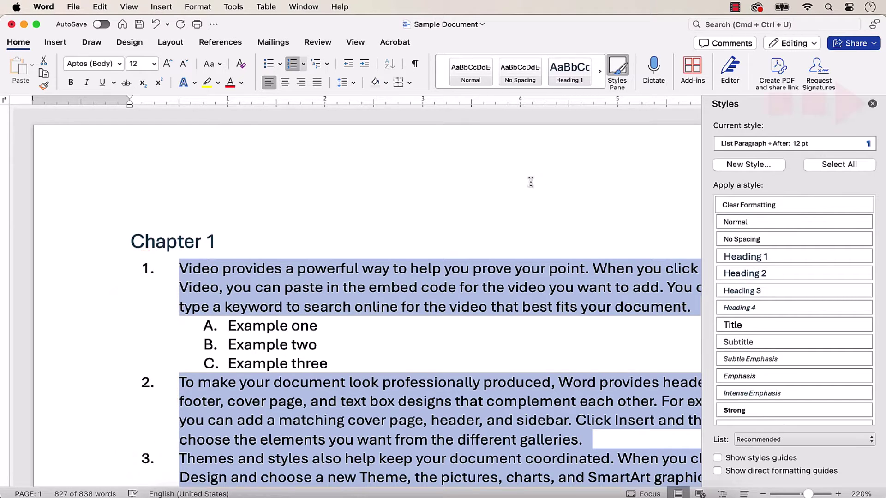
{"action": "left_click", "coordinate": [872, 105]}
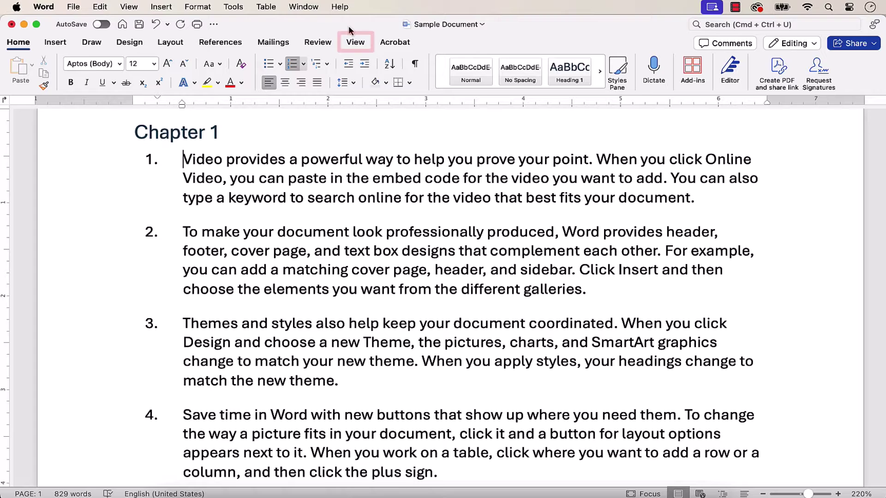
Step: Switch to the View tab to check the layout of the numbered Chapter 1 list
{"action": "left_click", "coordinate": [356, 33]}
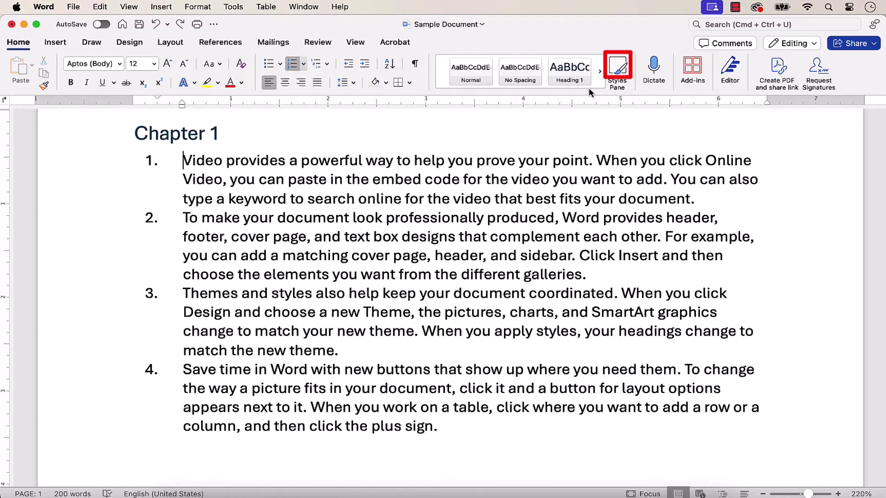
Step: Select all List Paragraph text and drag the number and text indent markers left on the ruler
{"action": "left_click", "coordinate": [619, 71]}
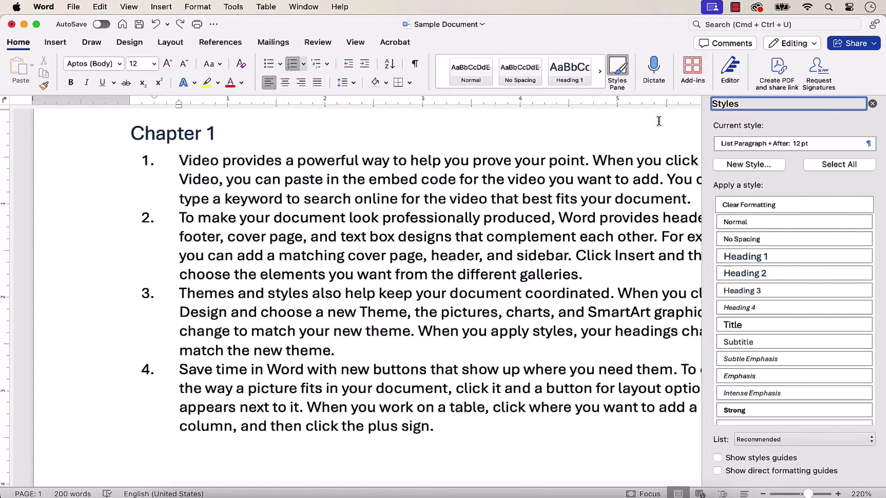
{"action": "left_click", "coordinate": [839, 165]}
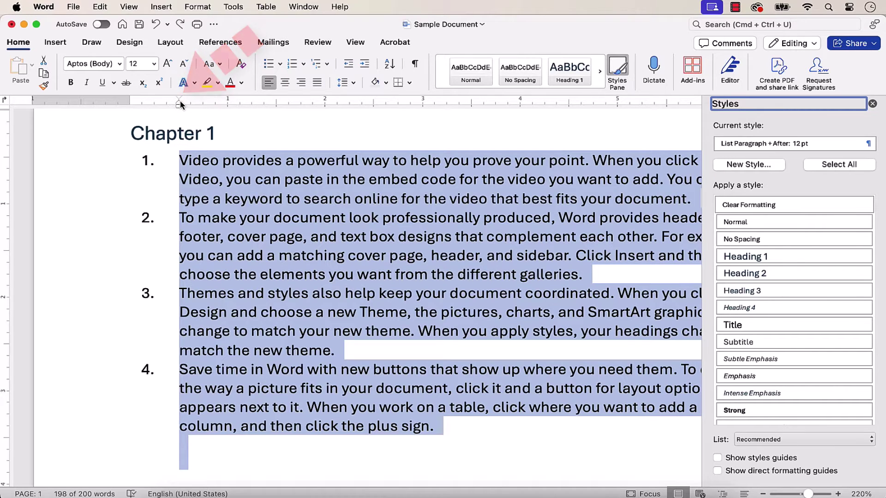
{"action": "left_click_drag", "start_coordinate": [180, 103], "coordinate": [131, 97]}
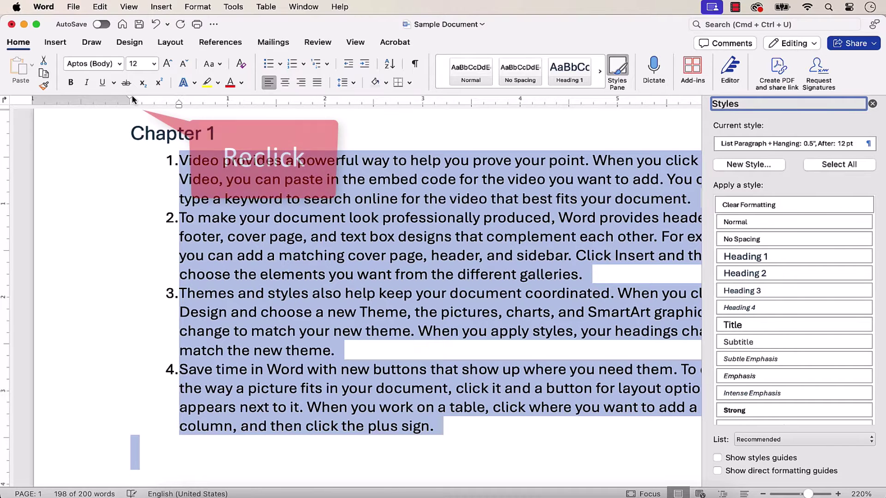
{"action": "left_click", "coordinate": [131, 100]}
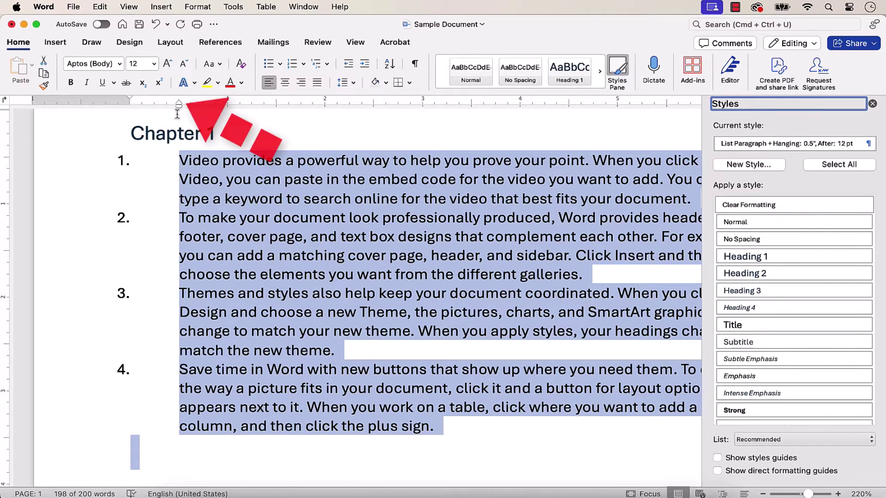
{"action": "left_click_drag", "start_coordinate": [179, 102], "coordinate": [155, 103]}
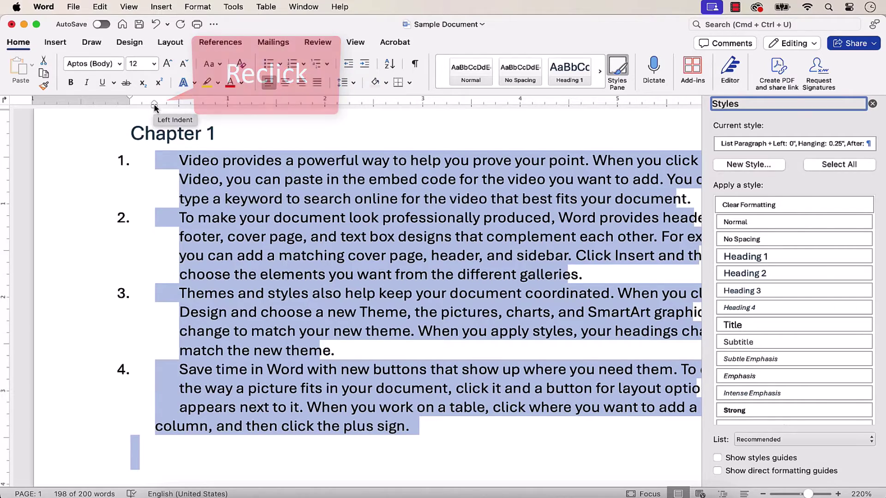
{"action": "left_click", "coordinate": [154, 103]}
{"action": "left_click", "coordinate": [873, 105]}
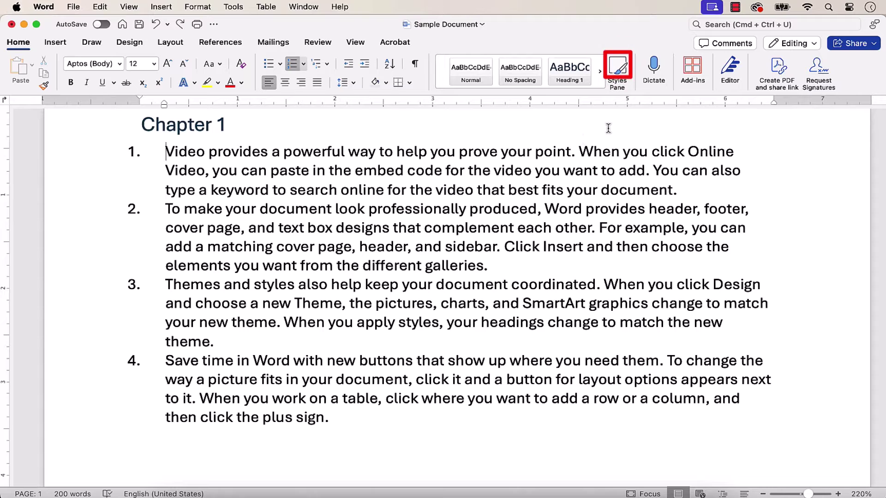
Step: Give all List Paragraph items 10 pt Spacing After, allowing space between same-style paragraphs
{"action": "left_click", "coordinate": [619, 76]}
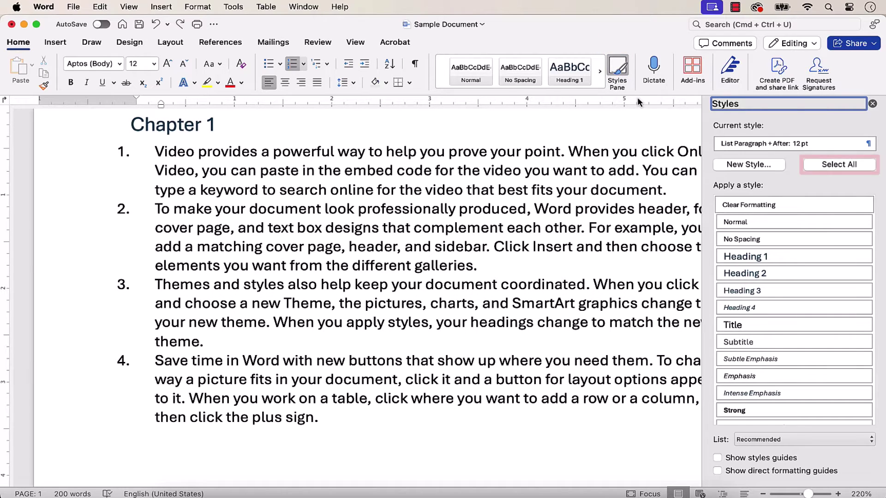
{"action": "left_click", "coordinate": [817, 172]}
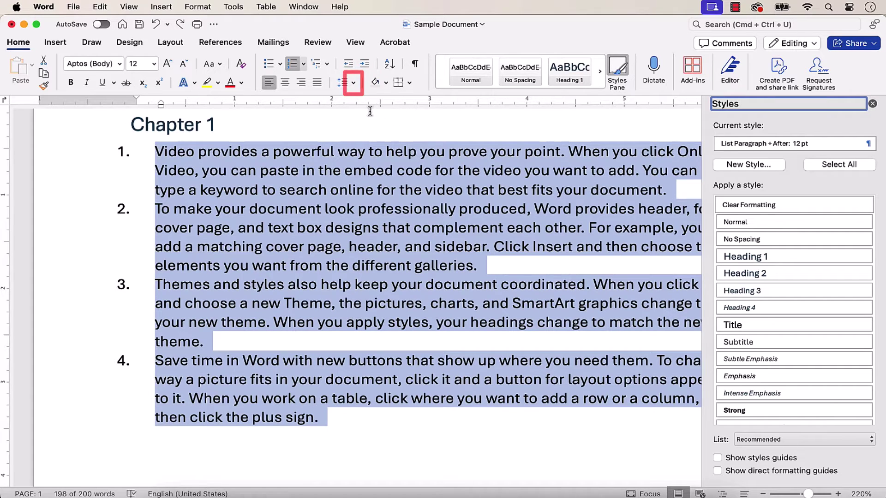
{"action": "left_click", "coordinate": [353, 83]}
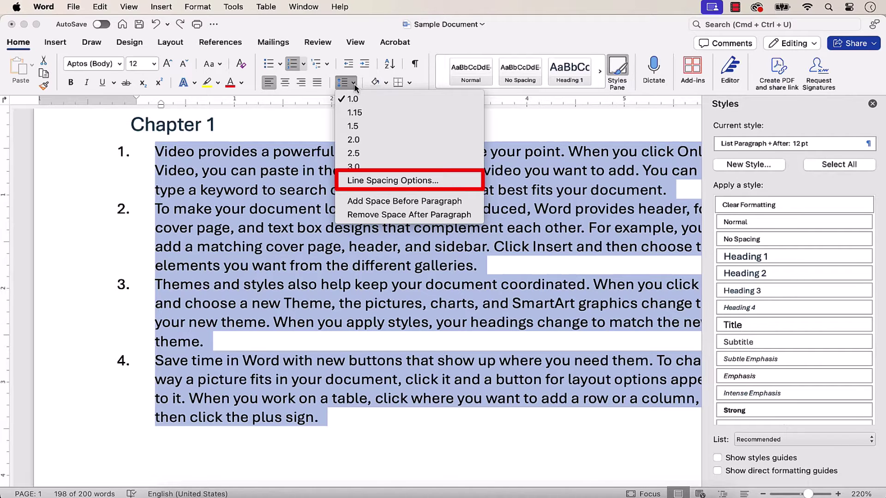
{"action": "left_click", "coordinate": [422, 181]}
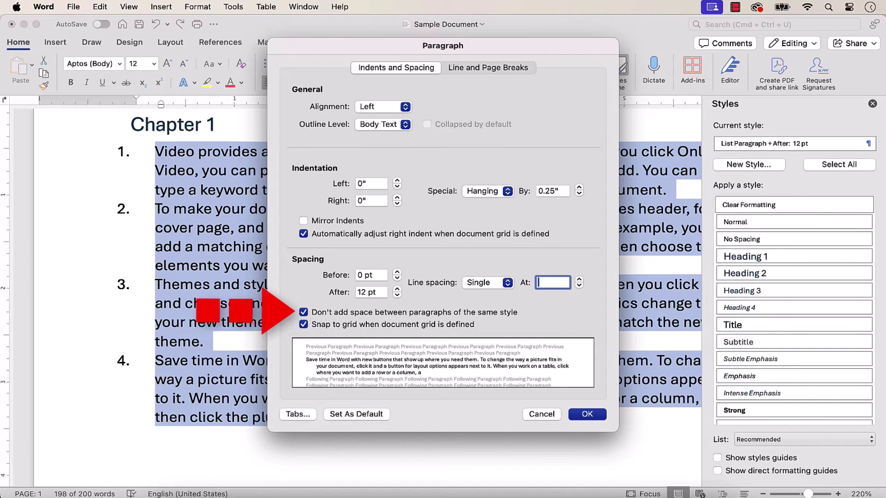
{"action": "left_click", "coordinate": [301, 313]}
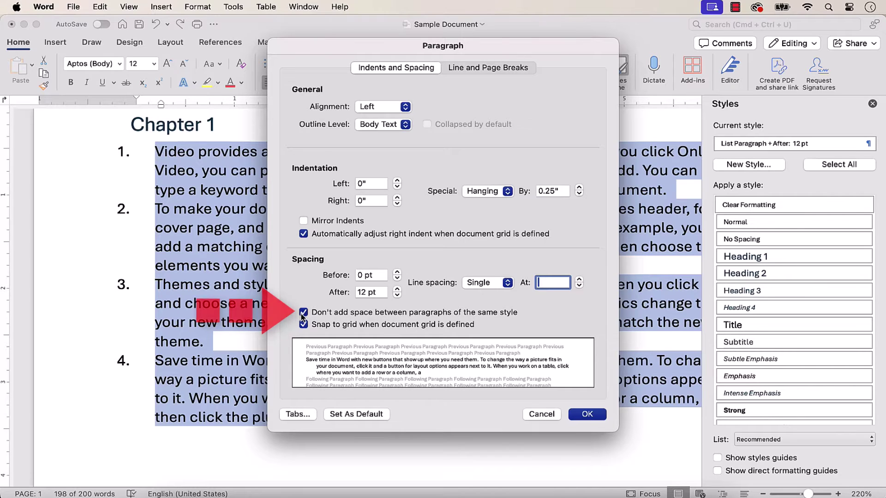
{"action": "double_click", "coordinate": [365, 293]}
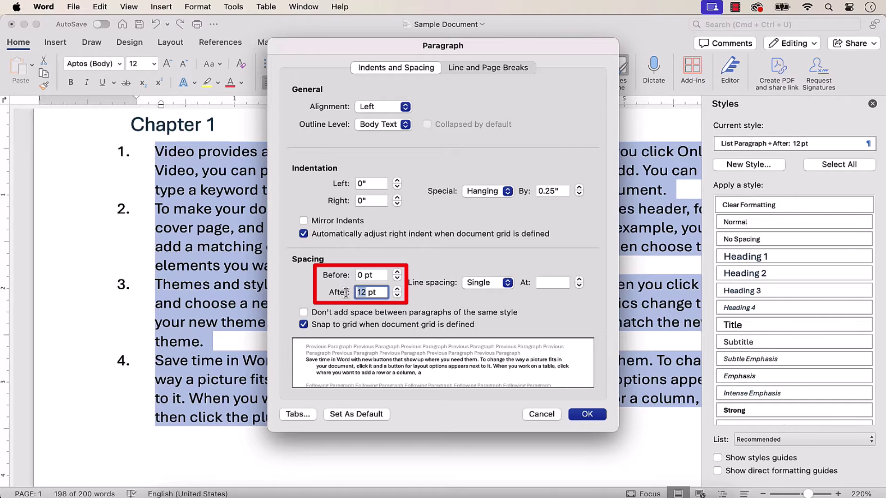
{"action": "type", "text": "10"}
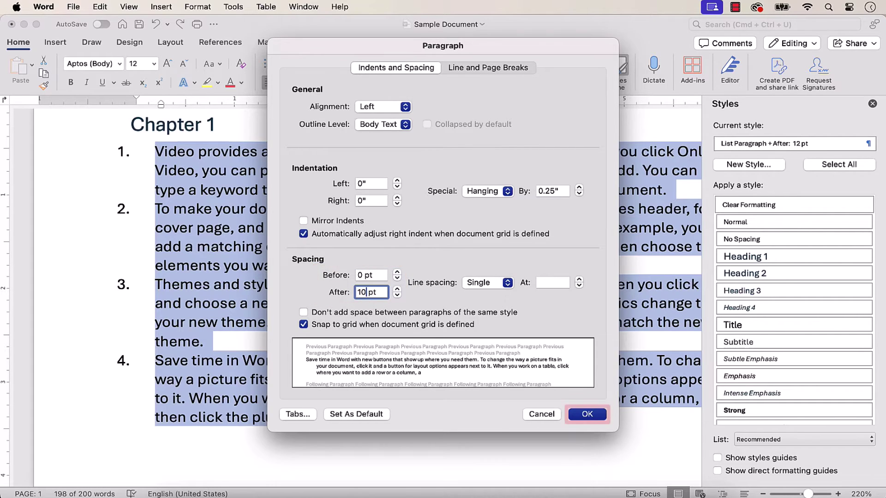
{"action": "left_click", "coordinate": [594, 414]}
{"action": "left_click", "coordinate": [872, 104]}
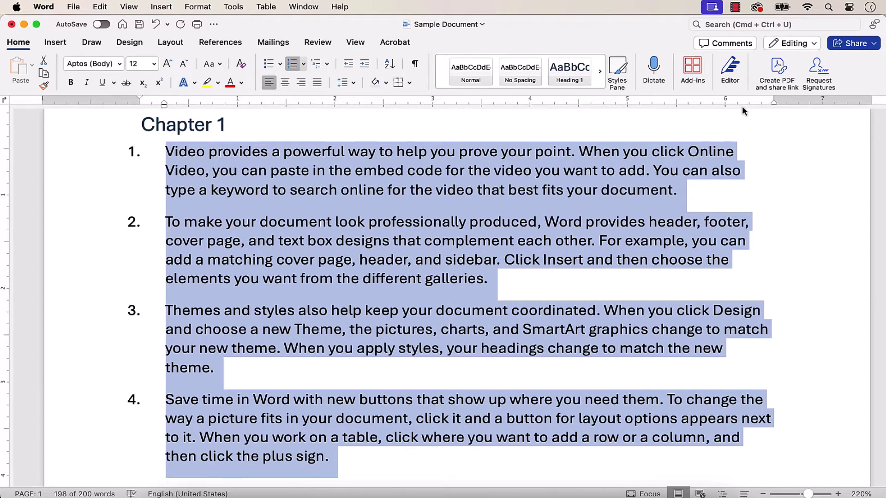
{"action": "left_click", "coordinate": [738, 123]}
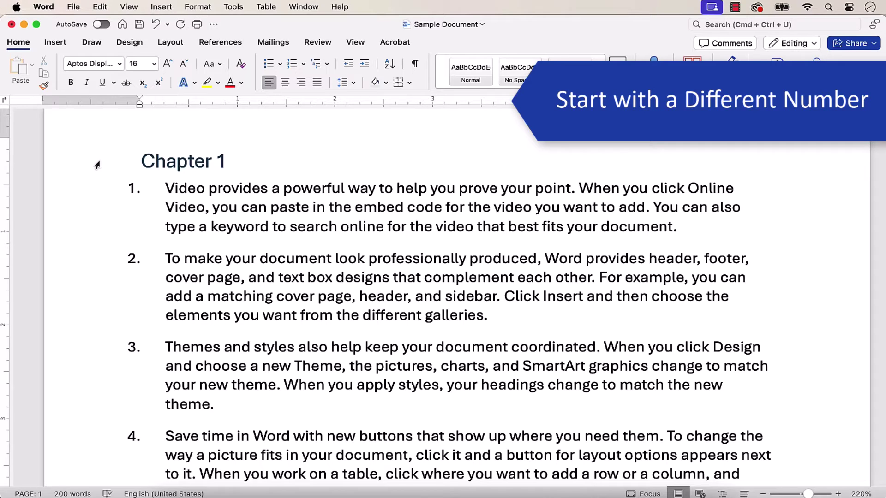
Step: Define a new number format for the Chapter 1 list with Start at set to 15
{"action": "left_click", "coordinate": [120, 186]}
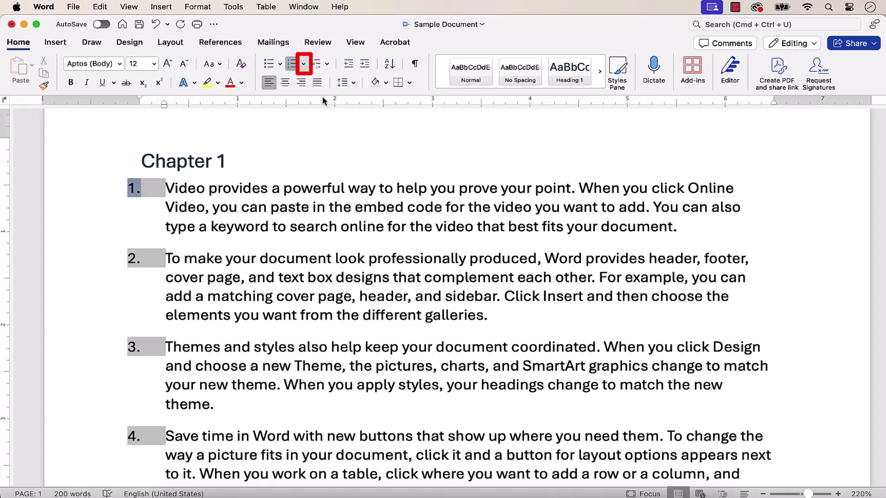
{"action": "left_click", "coordinate": [303, 65]}
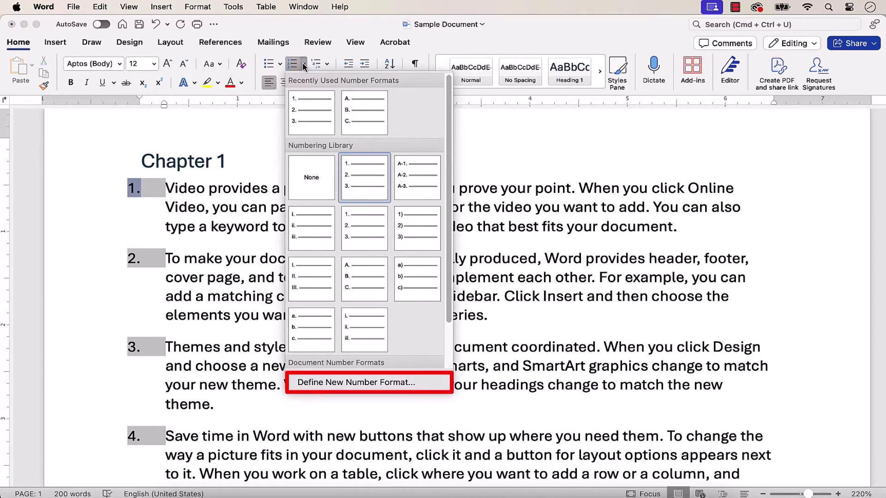
{"action": "left_click", "coordinate": [297, 383]}
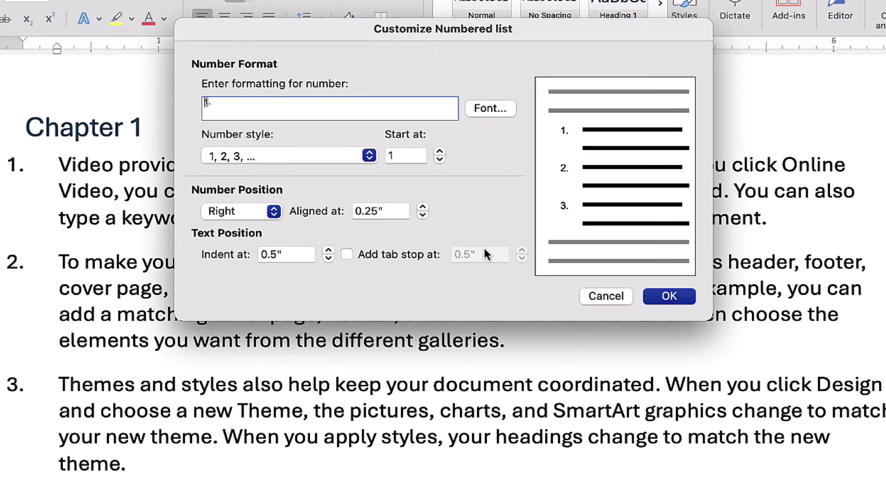
{"action": "double_click", "coordinate": [405, 153]}
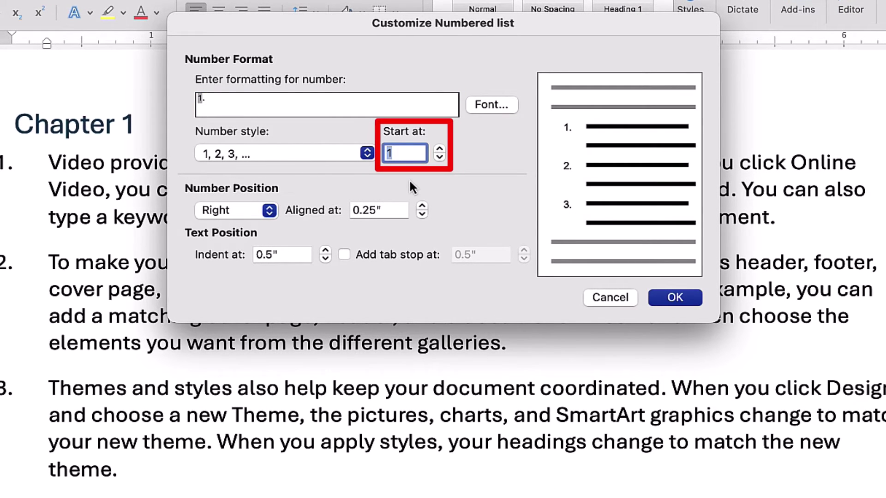
{"action": "type", "text": "15"}
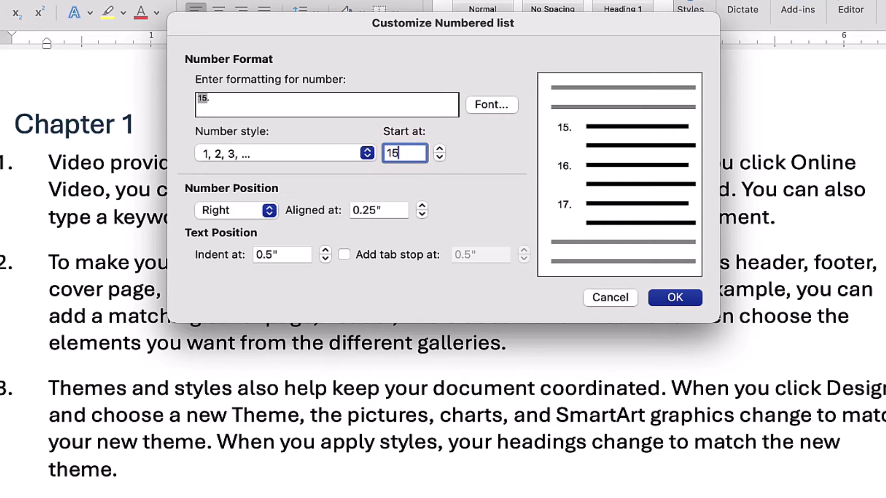
{"action": "left_click", "coordinate": [675, 297]}
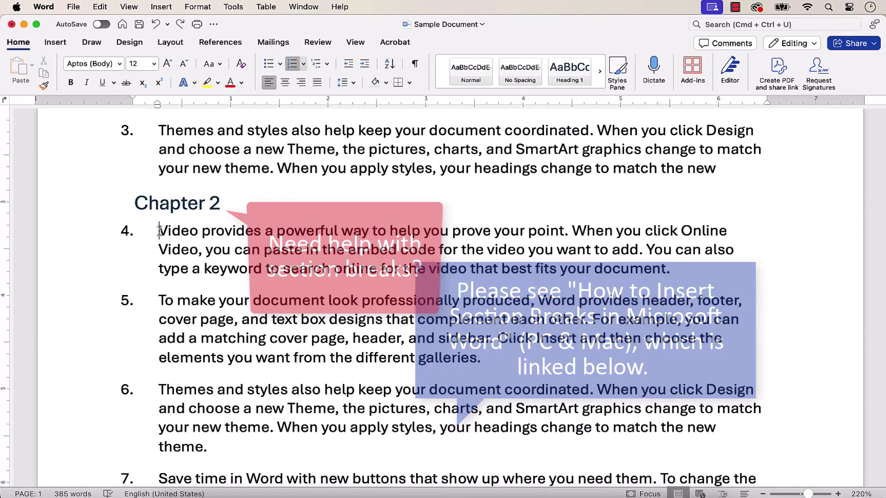
Step: Restart Chapter 2 numbering at 1 and shift its first-line indent to match the other items
{"action": "left_click", "coordinate": [159, 231]}
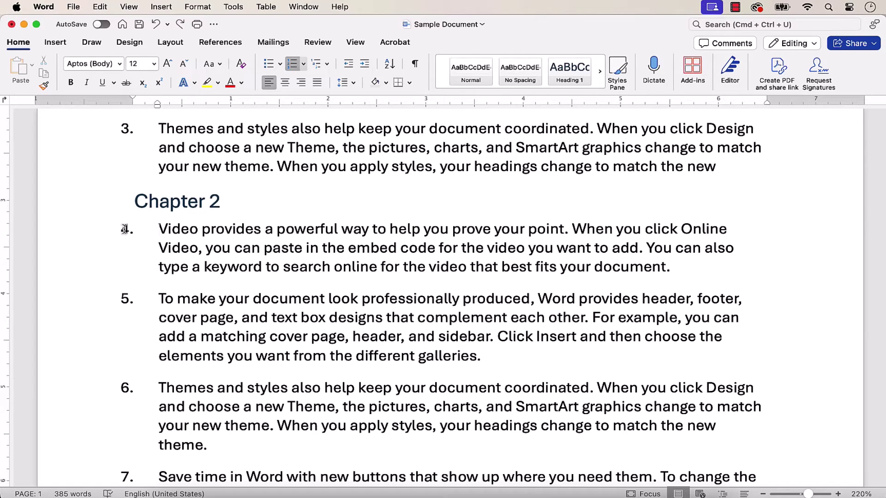
{"action": "left_click", "coordinate": [125, 230]}
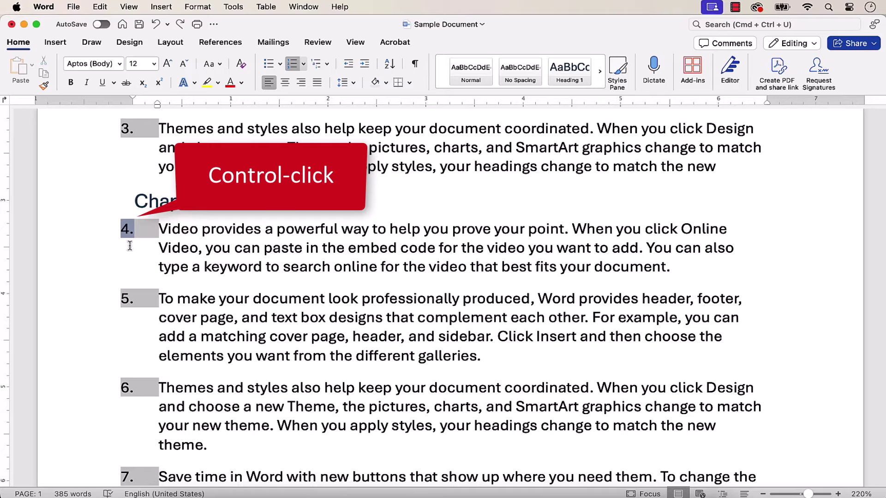
{"action": "left_click", "coordinate": [128, 231], "text": "ctrl"}
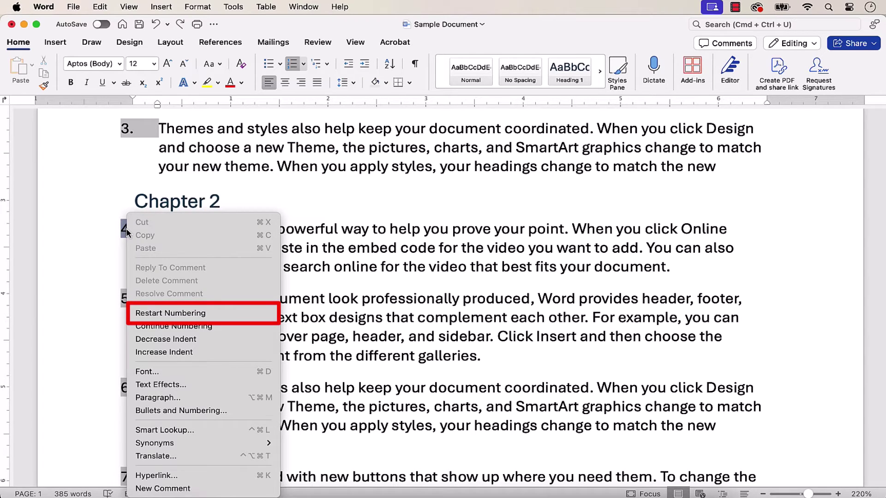
{"action": "left_click", "coordinate": [154, 313]}
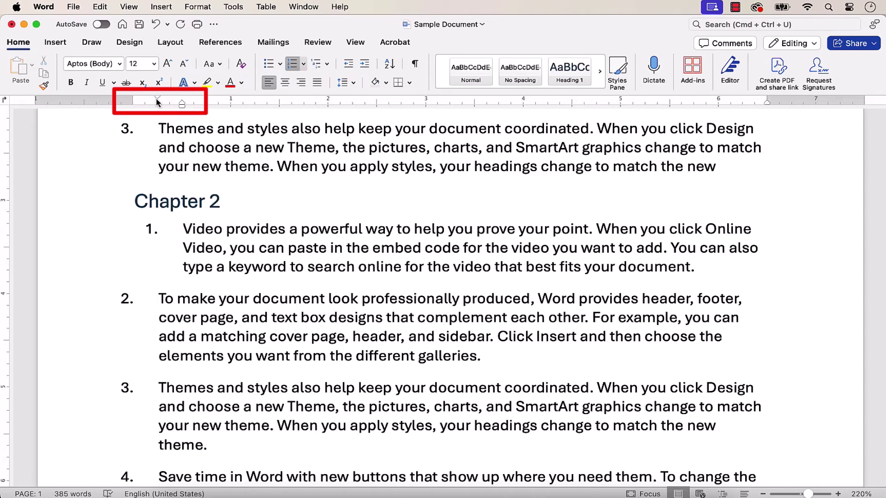
{"action": "mouse_move", "coordinate": [156, 98]}
{"action": "left_mouse_down"}
{"action": "mouse_move", "coordinate": [132, 97]}
{"action": "mouse_move", "coordinate": [176, 105]}
{"action": "mouse_move", "coordinate": [158, 102]}
{"action": "left_mouse_up"}
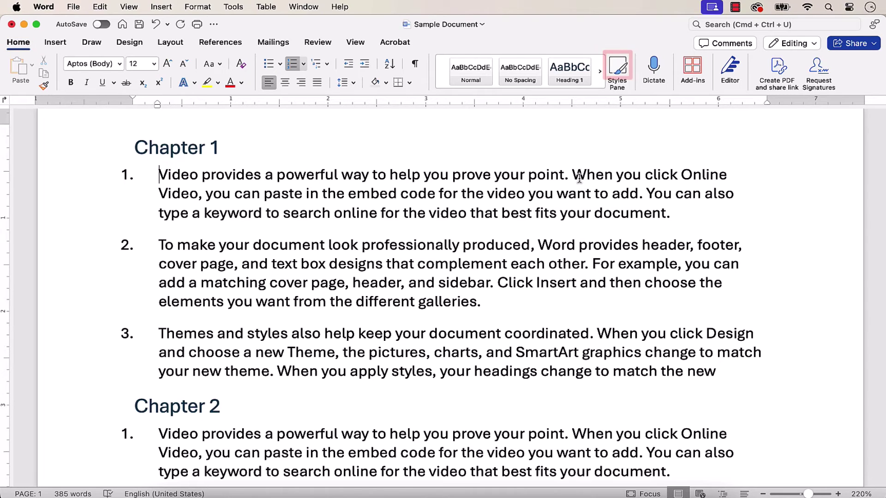
Step: Select every list-style paragraph in both chapters and set their numbering to None
{"action": "left_click", "coordinate": [621, 72]}
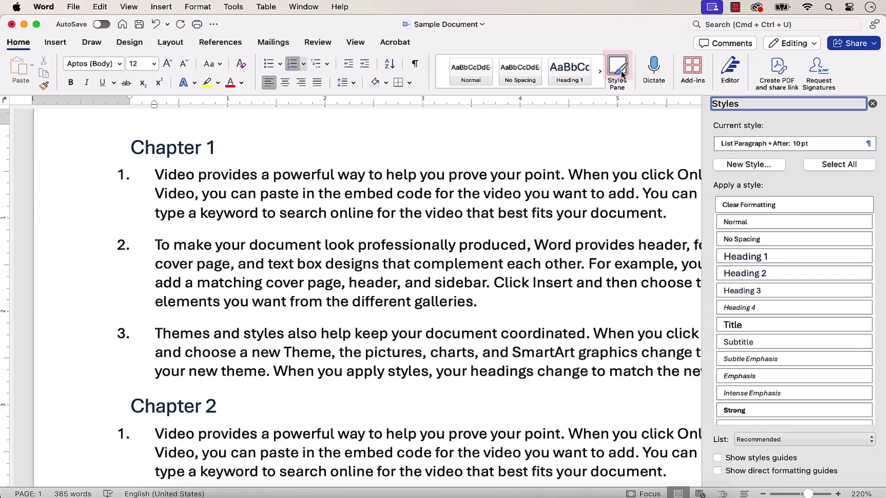
{"action": "left_click", "coordinate": [818, 165]}
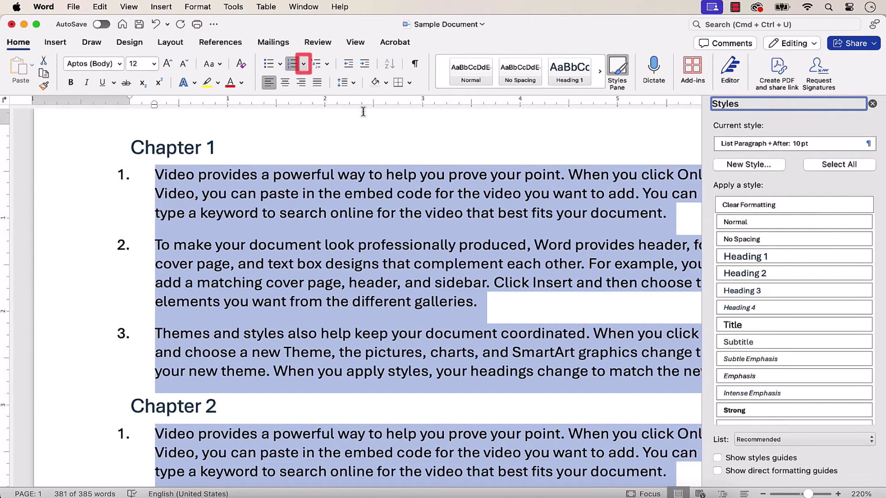
{"action": "left_click", "coordinate": [303, 65]}
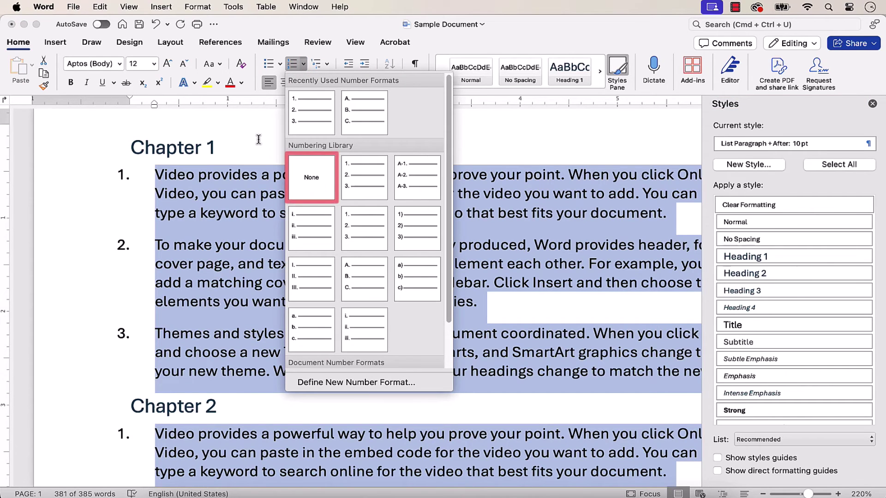
{"action": "left_click", "coordinate": [295, 179]}
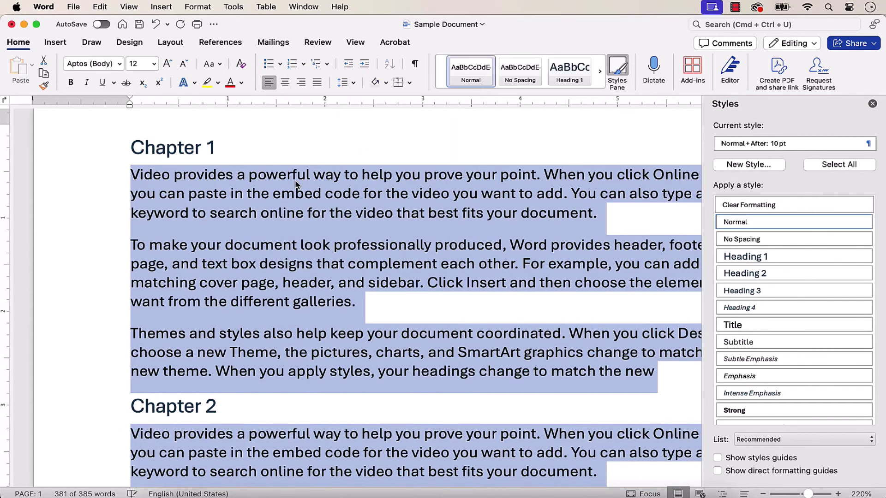
{"action": "left_click", "coordinate": [638, 141]}
{"action": "left_click", "coordinate": [872, 104]}
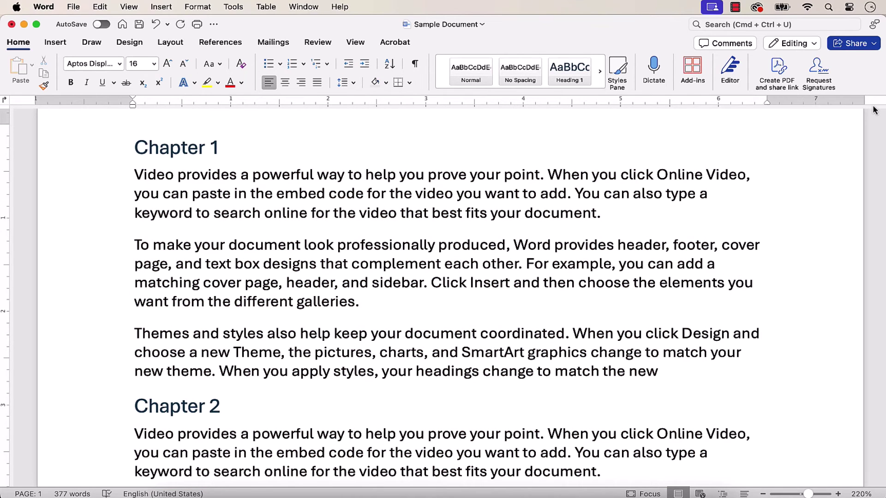